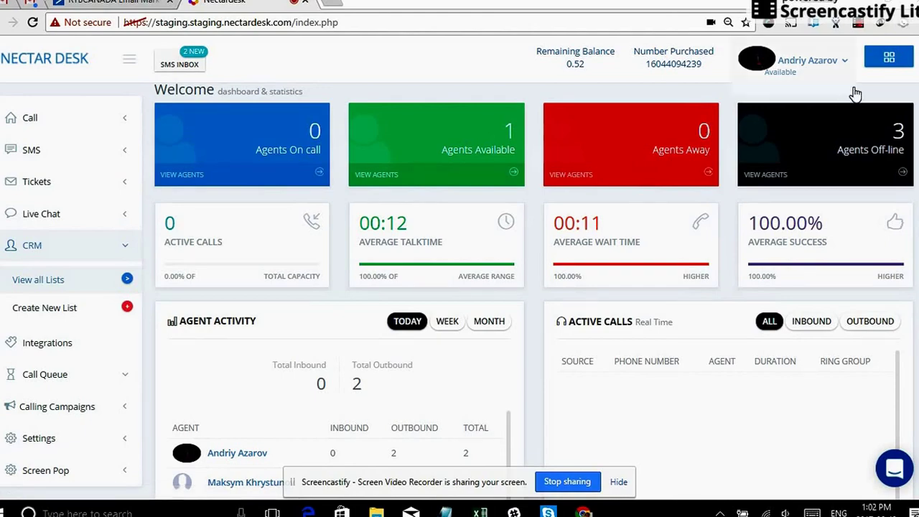
Open NectarDesk's Dial Pad panel from the grid button at the dashboard's top right.
left_click(903, 57)
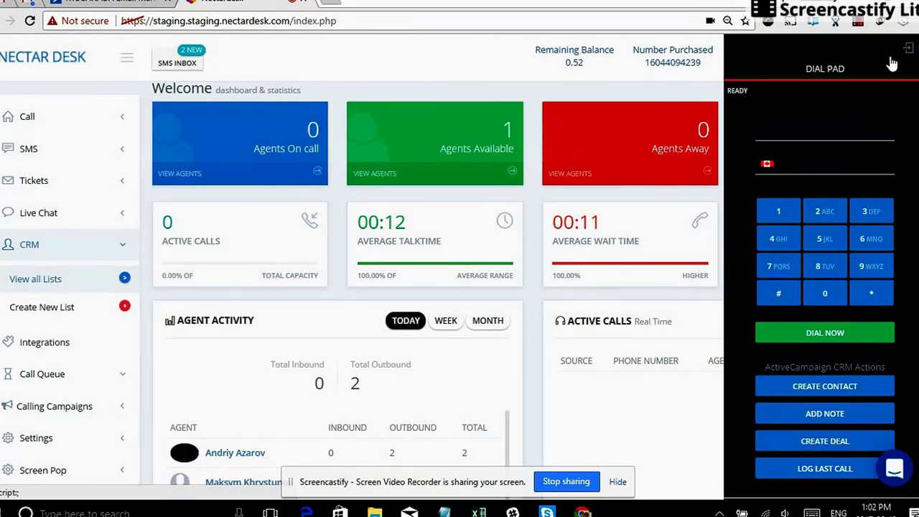
Choose Create Deal from the dial pad's ActiveCampaign CRM actions.
left_click(866, 25)
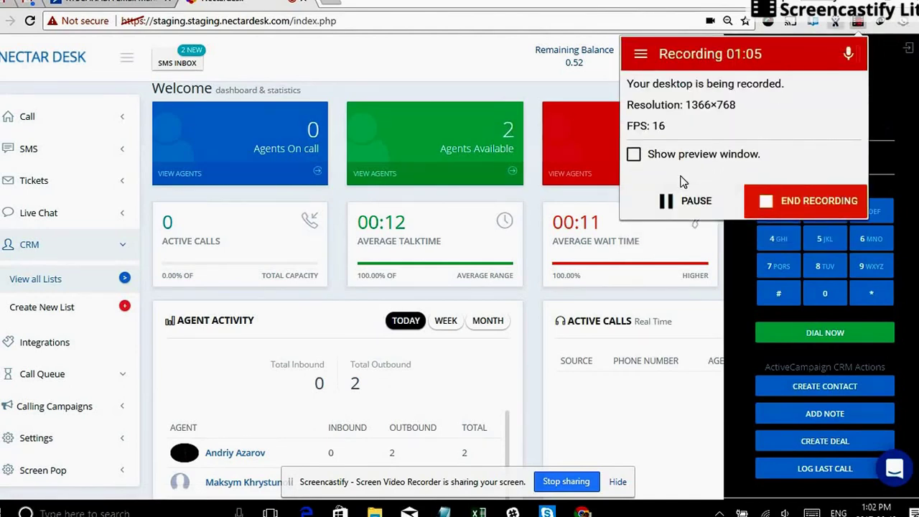
left_click(518, 85)
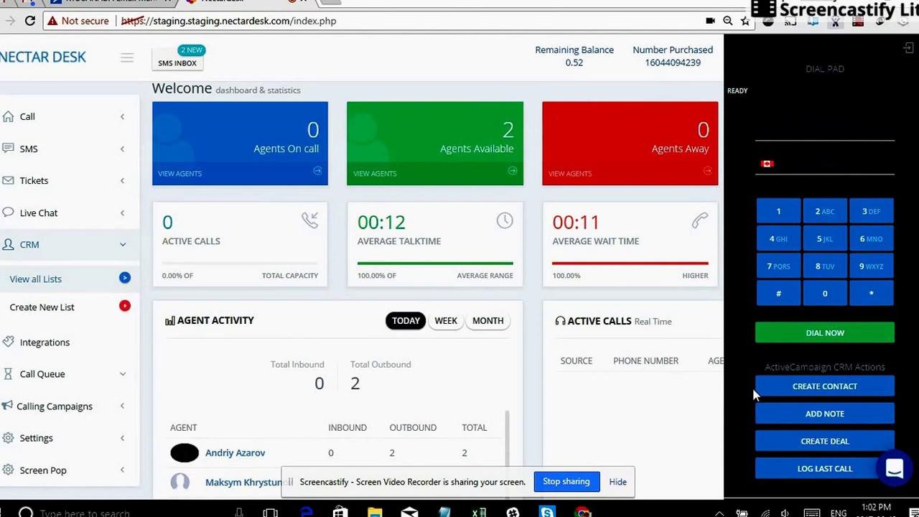
left_click(844, 431)
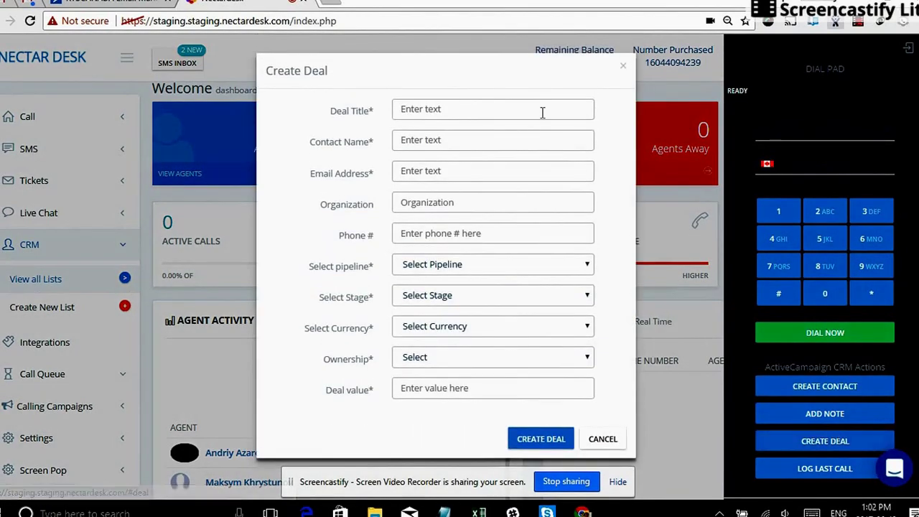
Enter the deal title, the contact's name, e-mail, organization Nectar test and phone number.
left_click(540, 107)
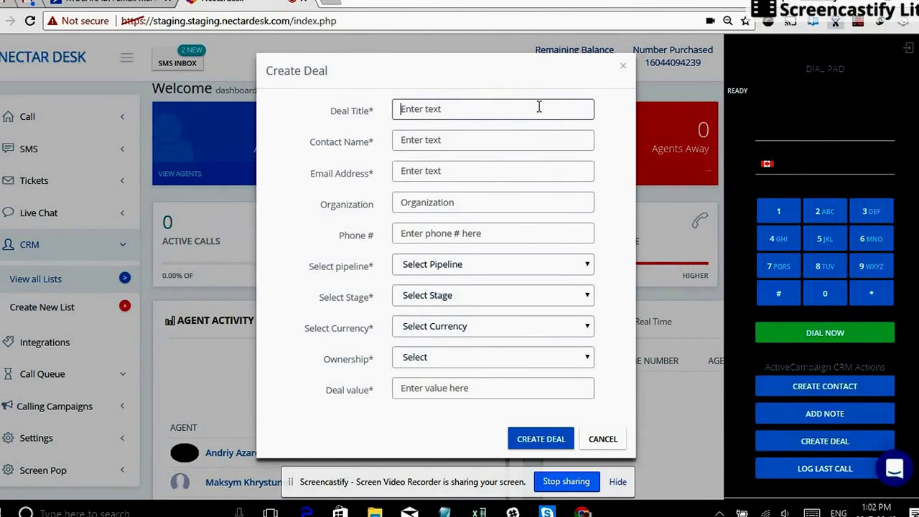
type("Andriy test deal")
key("Tab")
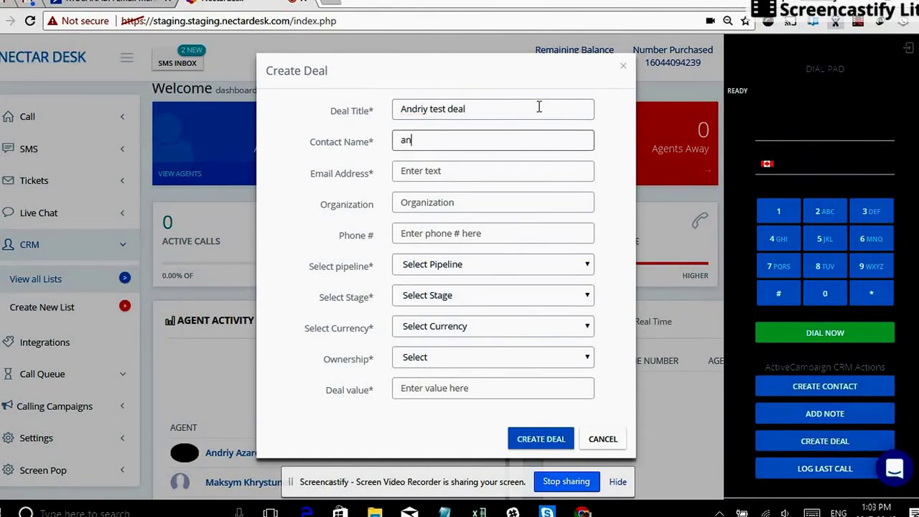
key("Tab")
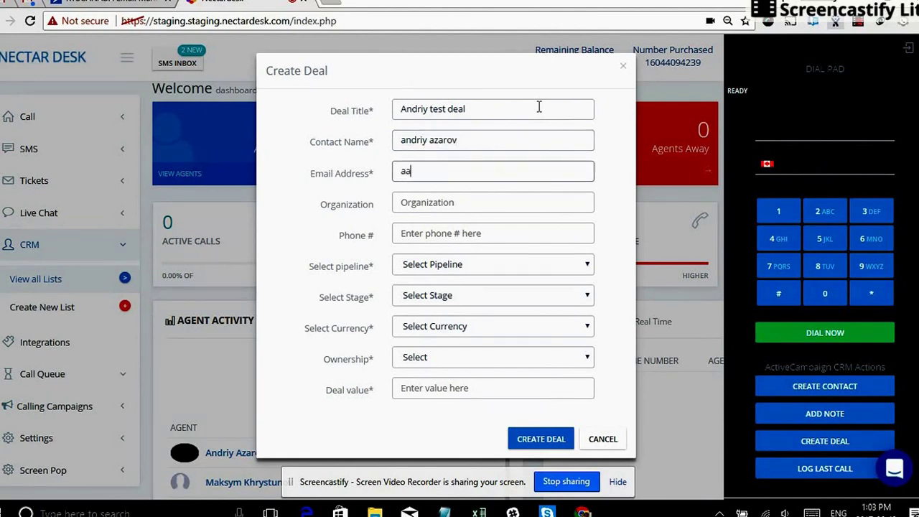
key("Tab")
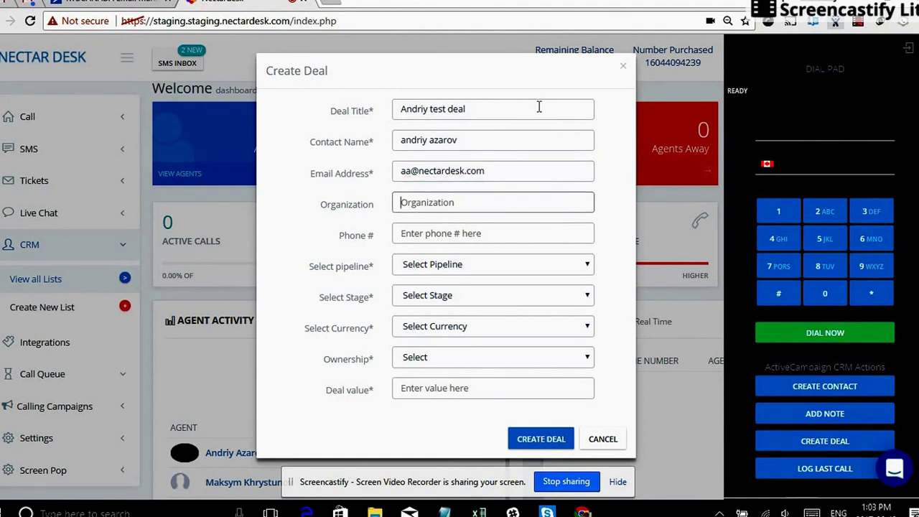
type("Nectar ")
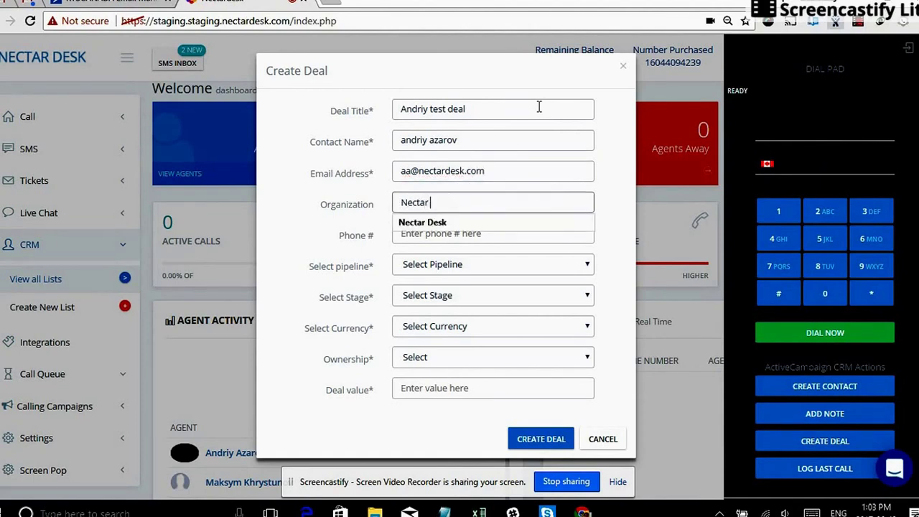
type("test")
key("Tab")
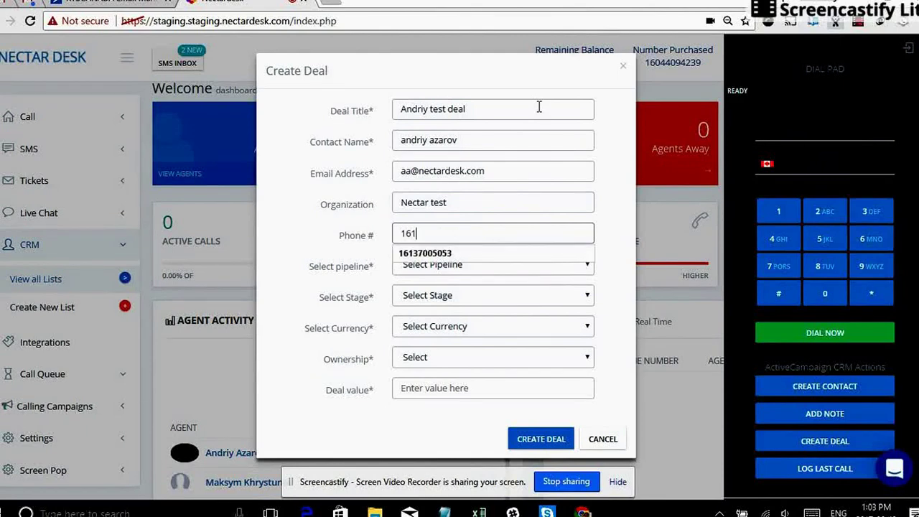
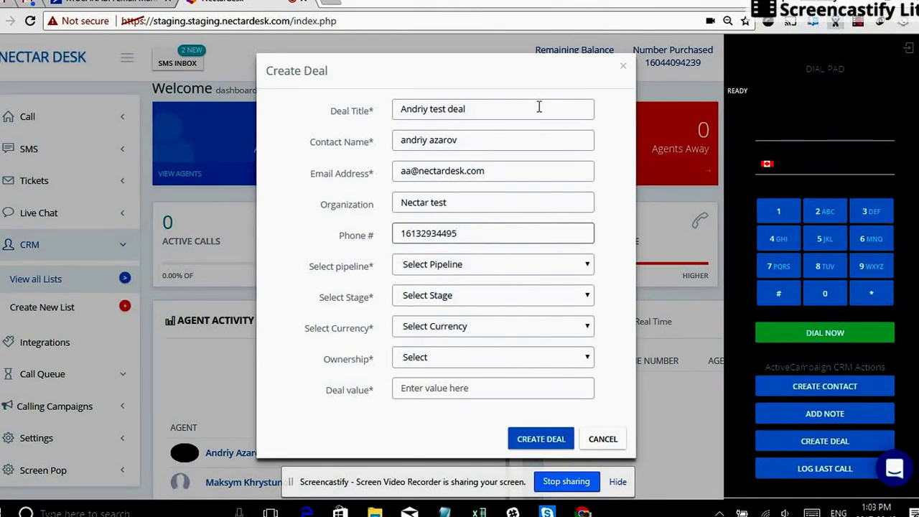
Set Test pipeline, In Contact stage, USD, account owner and value 300, then create the deal.
left_click(512, 270)
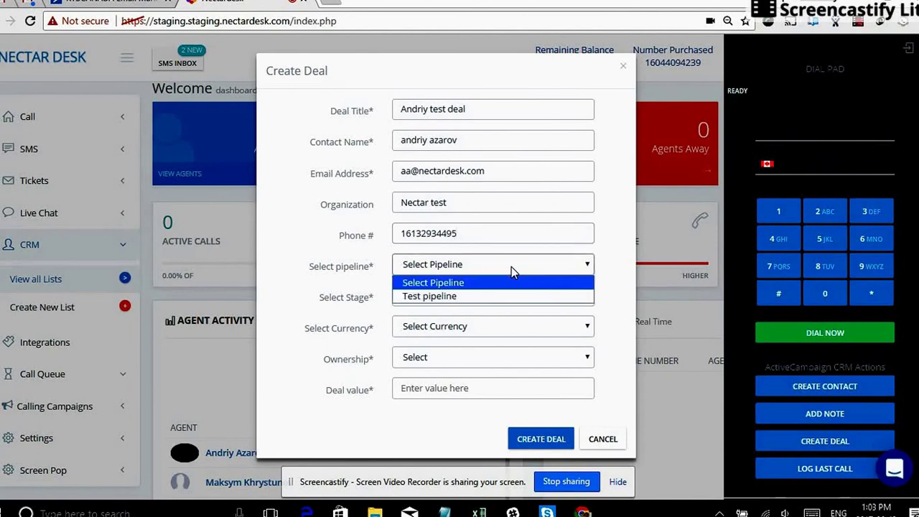
left_click(446, 298)
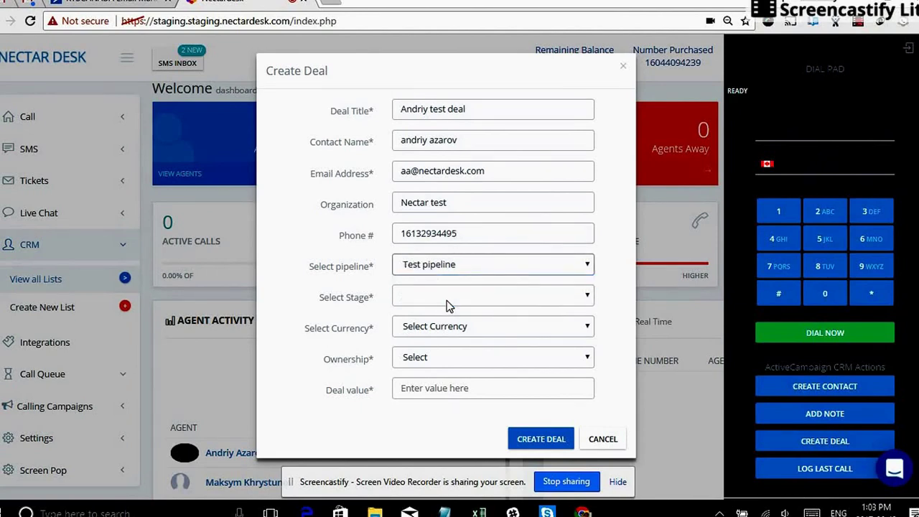
left_click(499, 302)
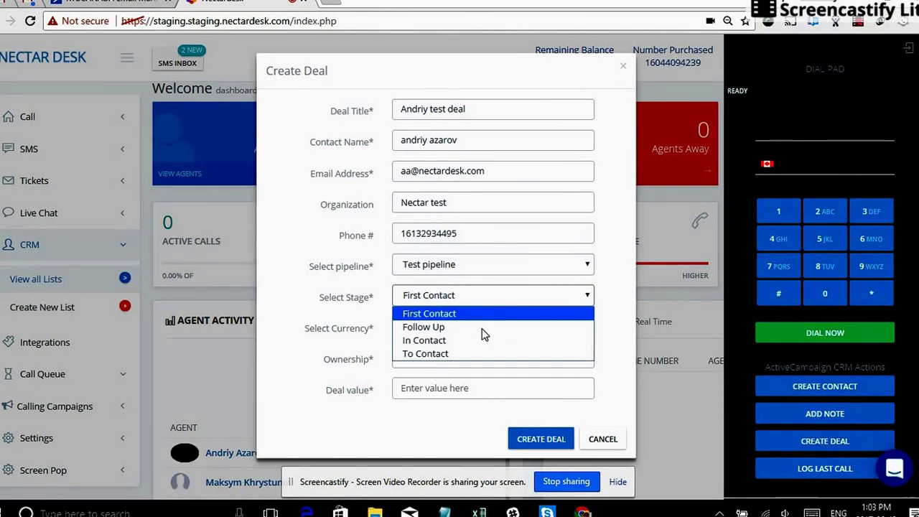
left_click(468, 343)
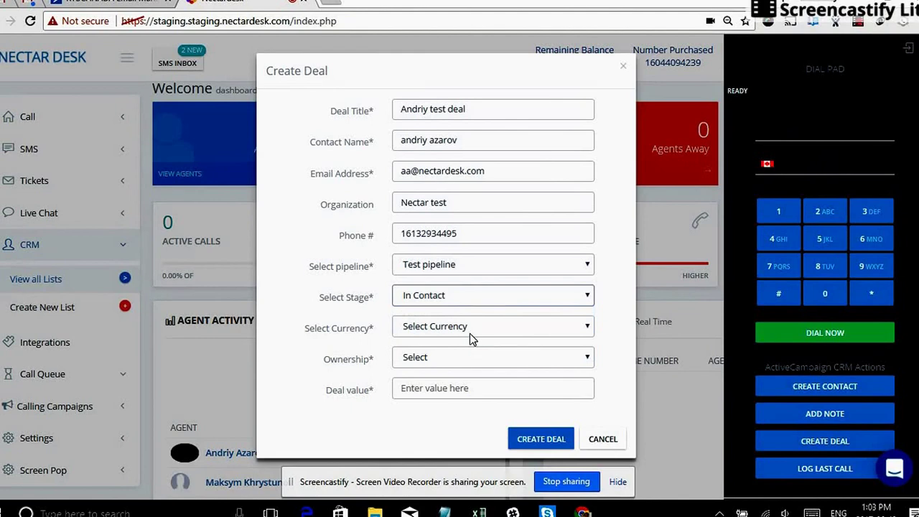
left_click(470, 333)
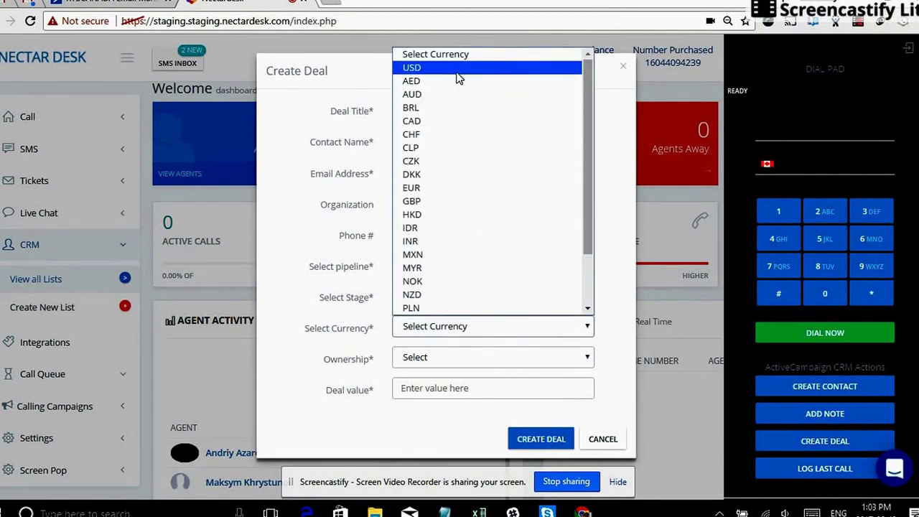
left_click(460, 77)
left_click(449, 359)
left_click(444, 392)
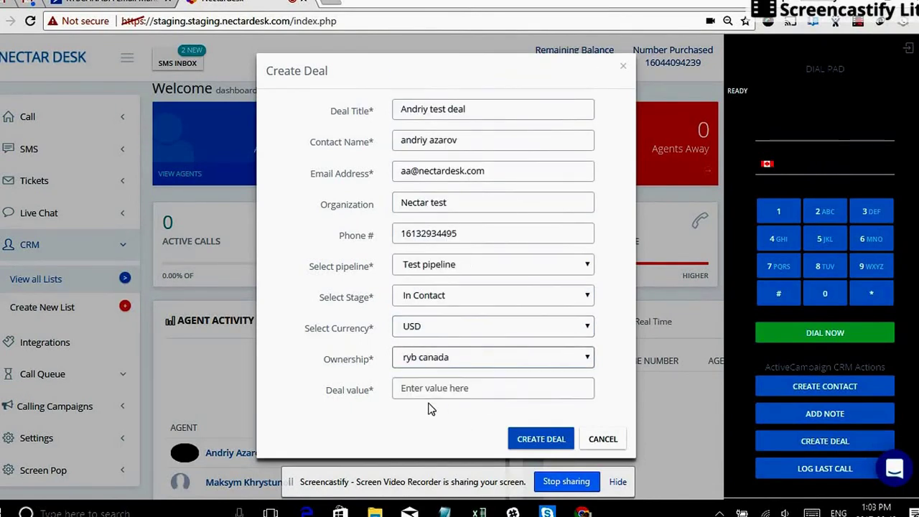
left_click(437, 393)
type("300")
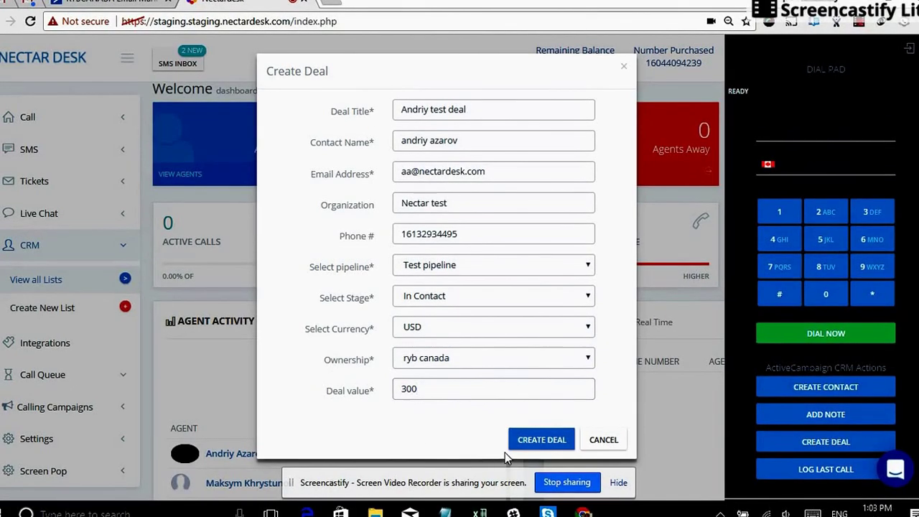
left_click(535, 440)
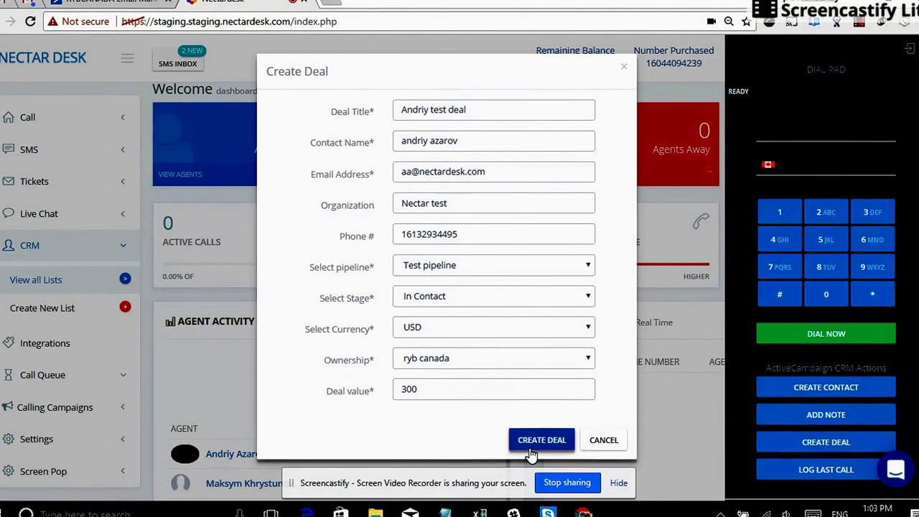
left_click(622, 486)
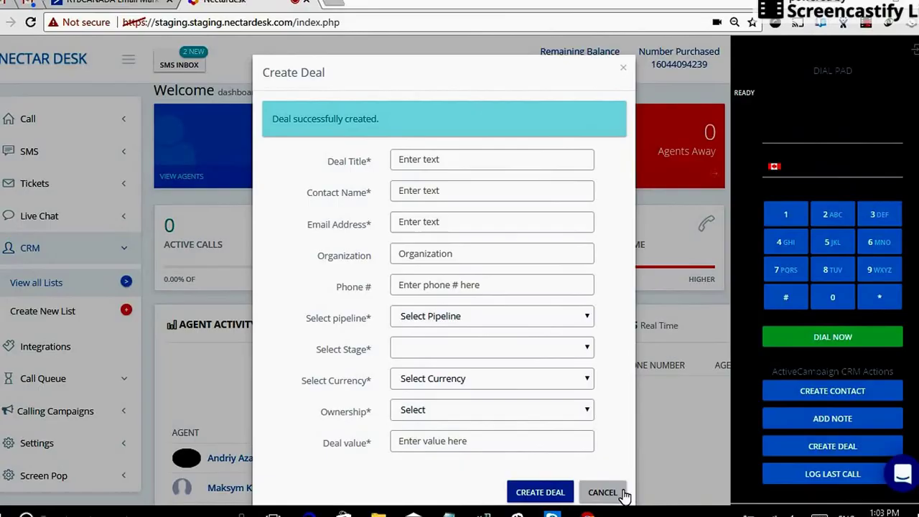
In ActiveCampaign's Deals board, open the test deal card from the In Contact column.
left_click(133, 6)
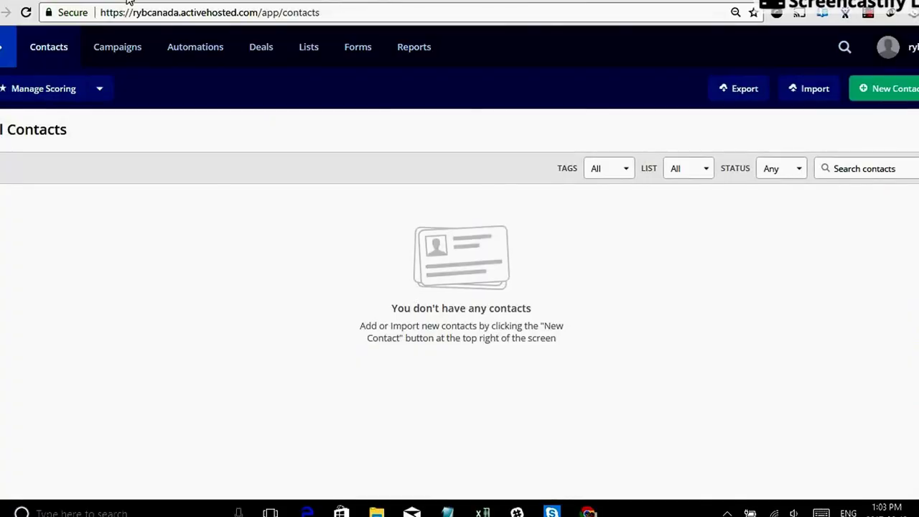
left_click(258, 49)
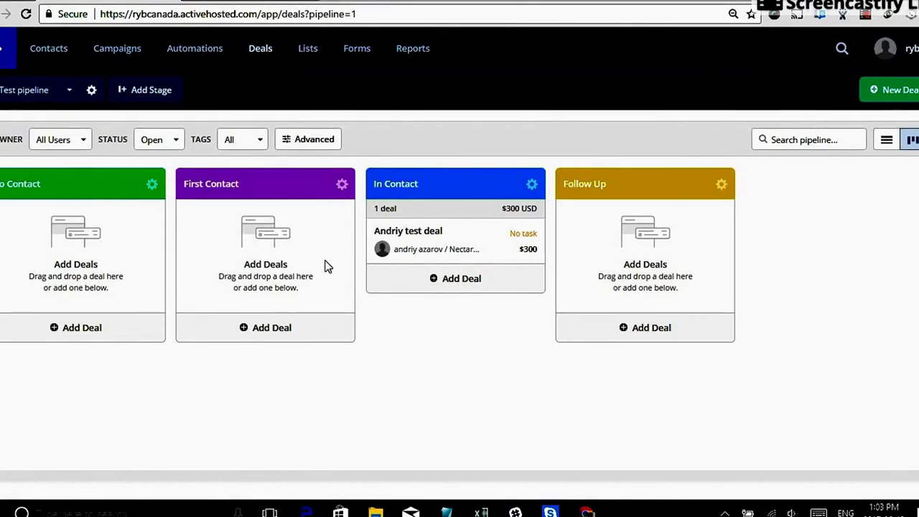
left_click(414, 233)
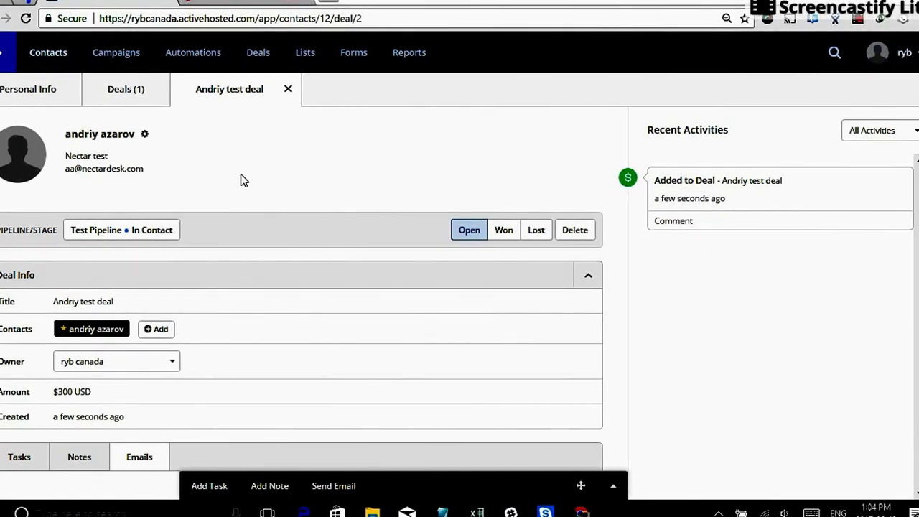
Show the linked contact's Personal Info with organization Nectar test and its one deal.
left_click(35, 94)
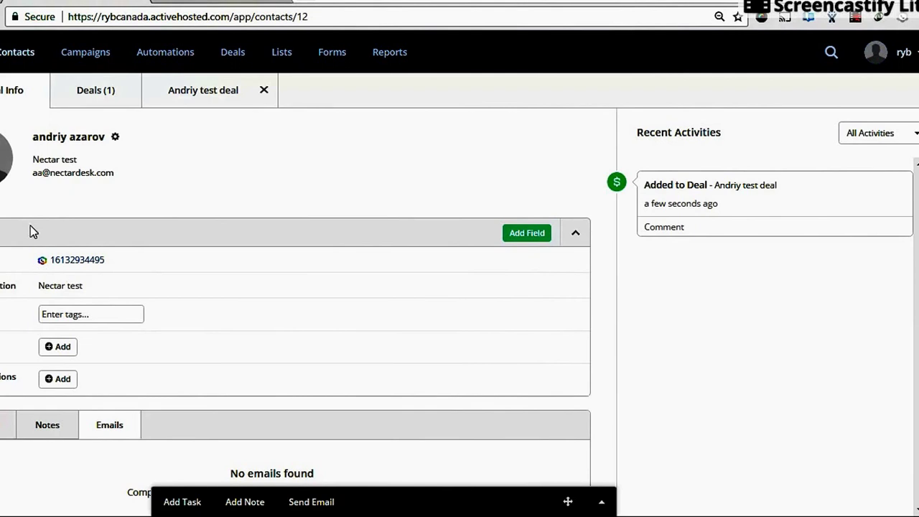
Call the contact's phone number through the Nectar Desk widget, then hang up.
left_click(77, 264)
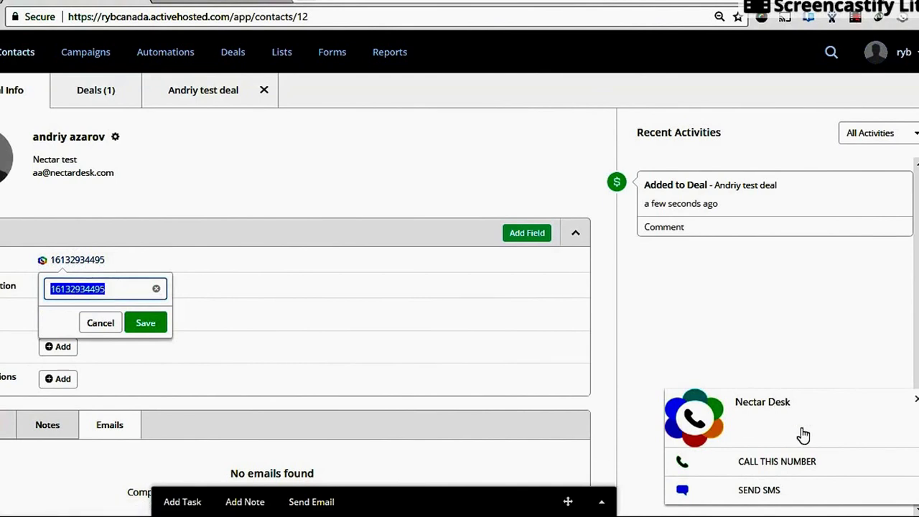
left_click(812, 467)
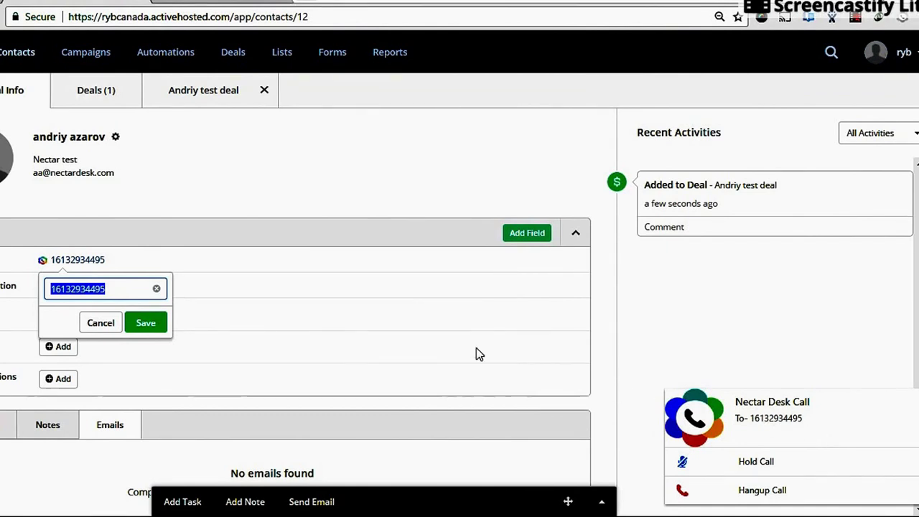
left_click(814, 491)
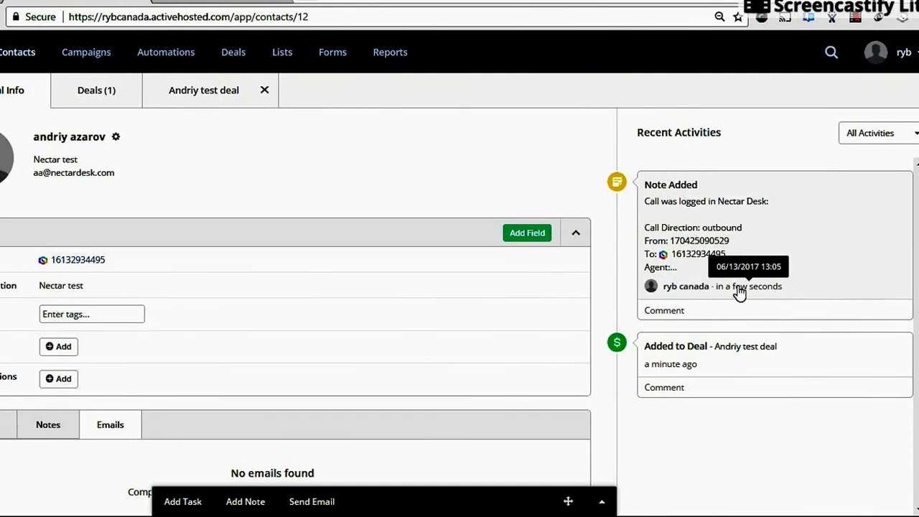
Open the logged call note showing outbound direction, 10s duration and the recording URL.
left_click(684, 193)
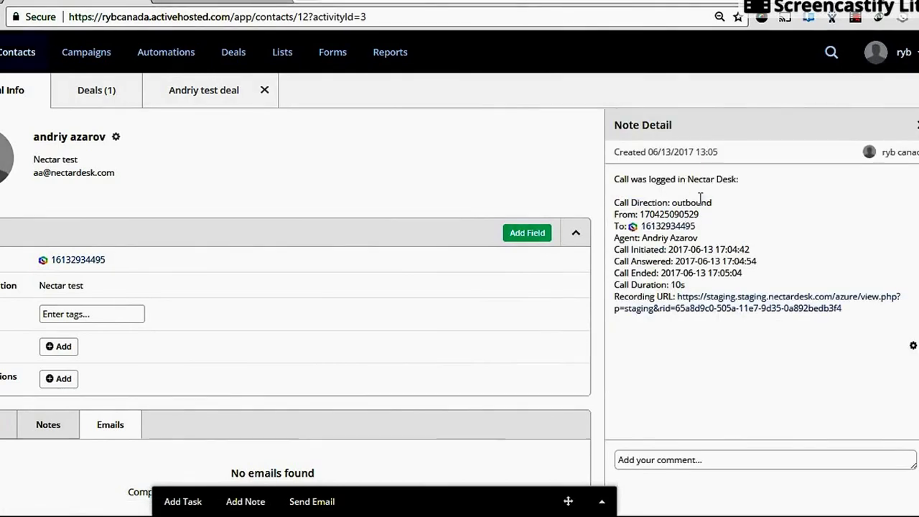
left_click_drag(643, 238, 700, 240)
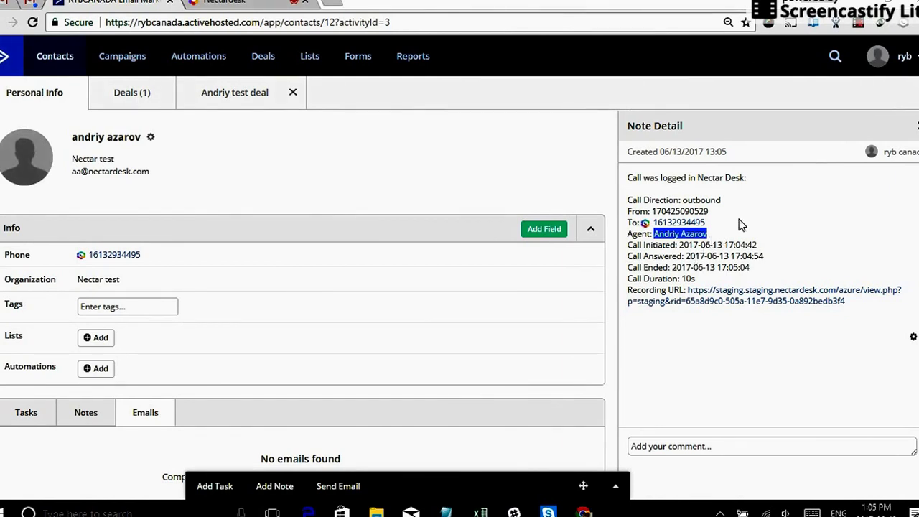
Close the Note Detail panel and return to the contact's recent activities.
left_click(916, 128)
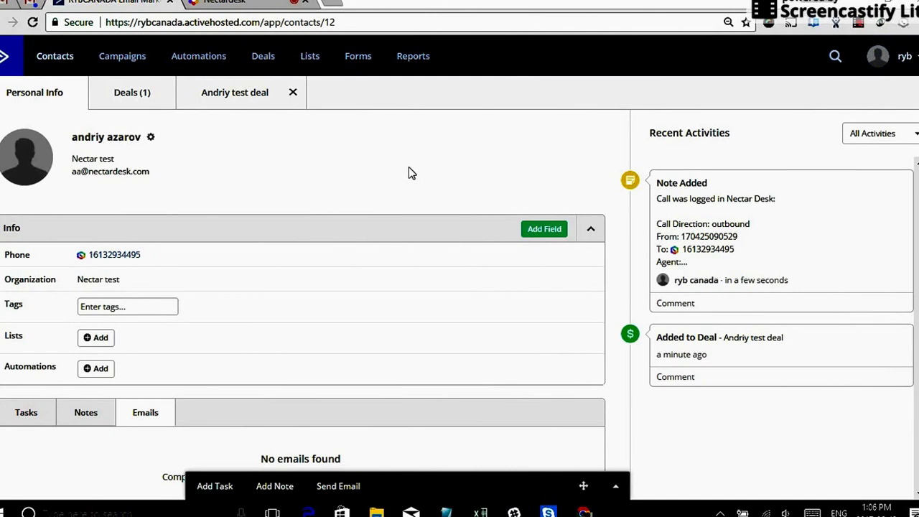
scroll(409, 174, "down", 1)
scroll(409, 174, "up", 1)
Send the contact an outbound SMS from their phone number via Nectar Desk's Send SMS.
left_click(122, 257)
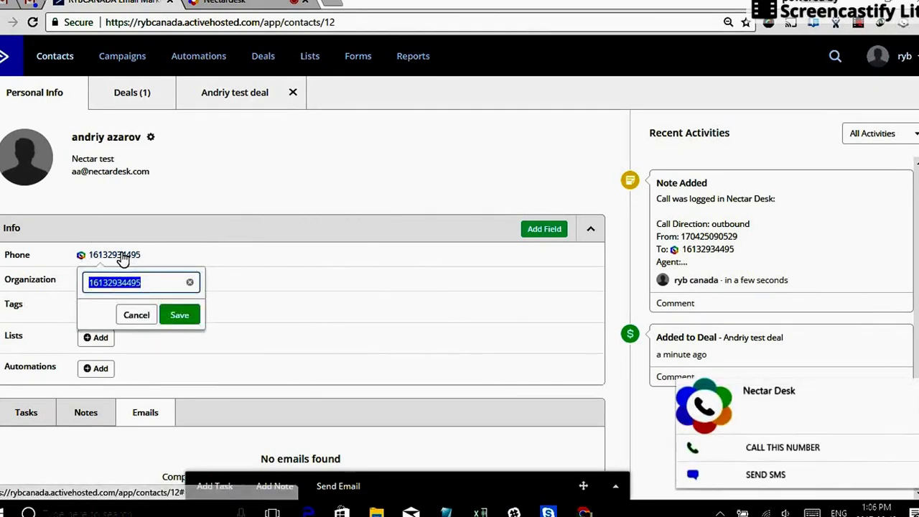
left_click(801, 476)
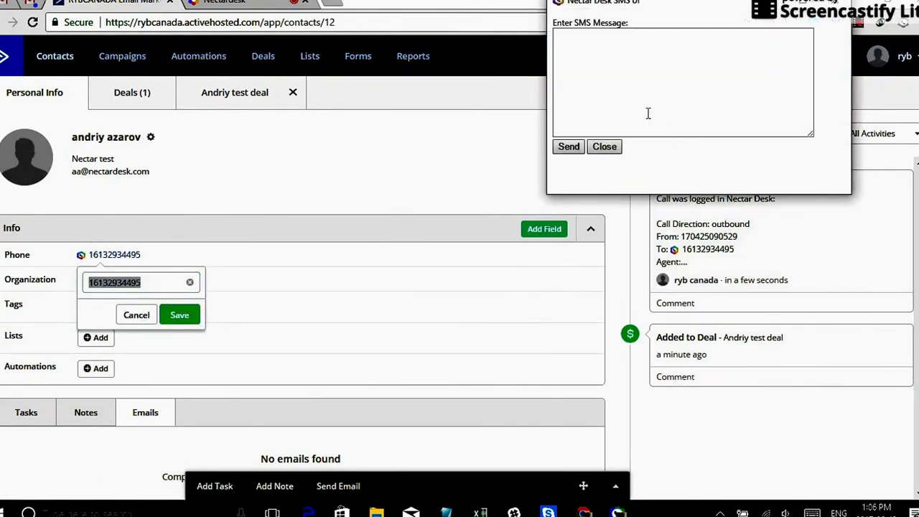
type("And")
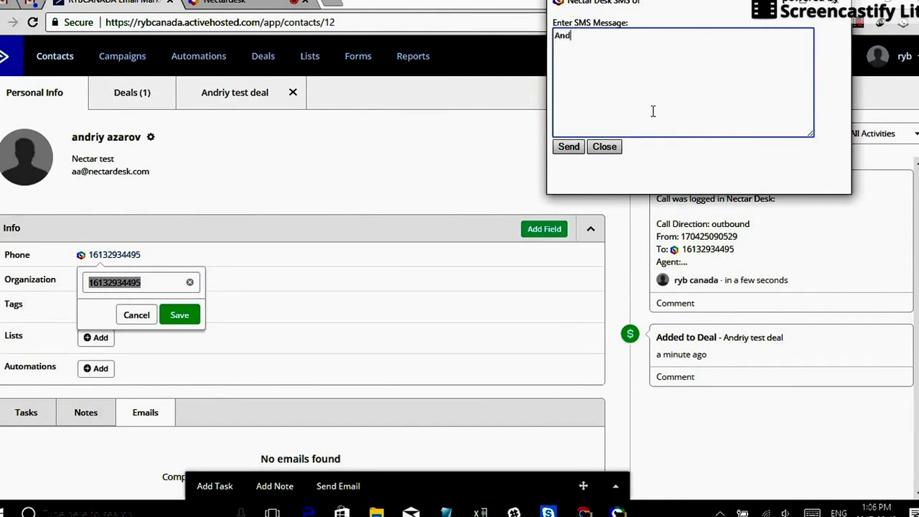
type("riy its time to make a deal!")
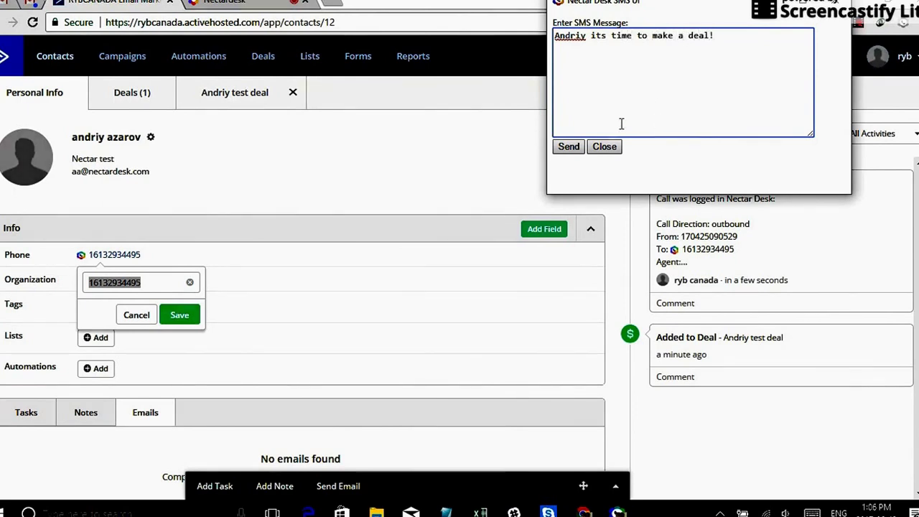
left_click(569, 147)
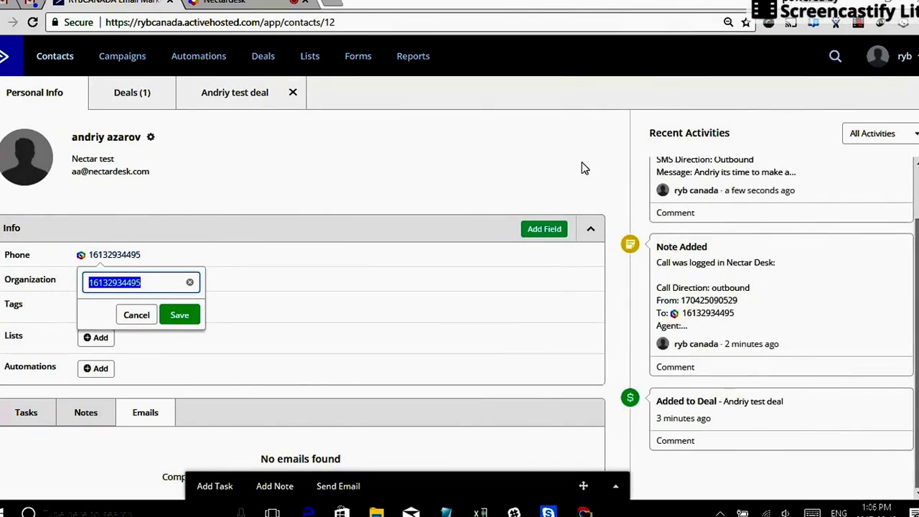
scroll(725, 216, "up", 1)
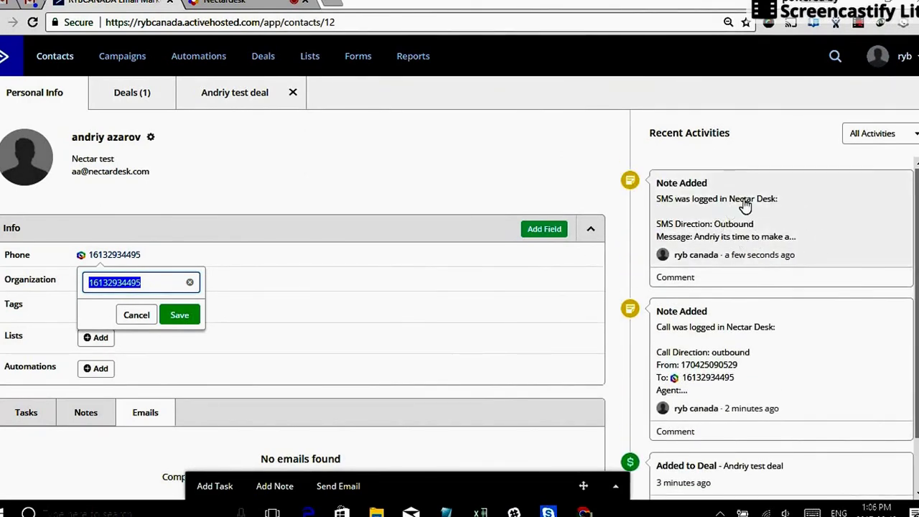
left_click(734, 205)
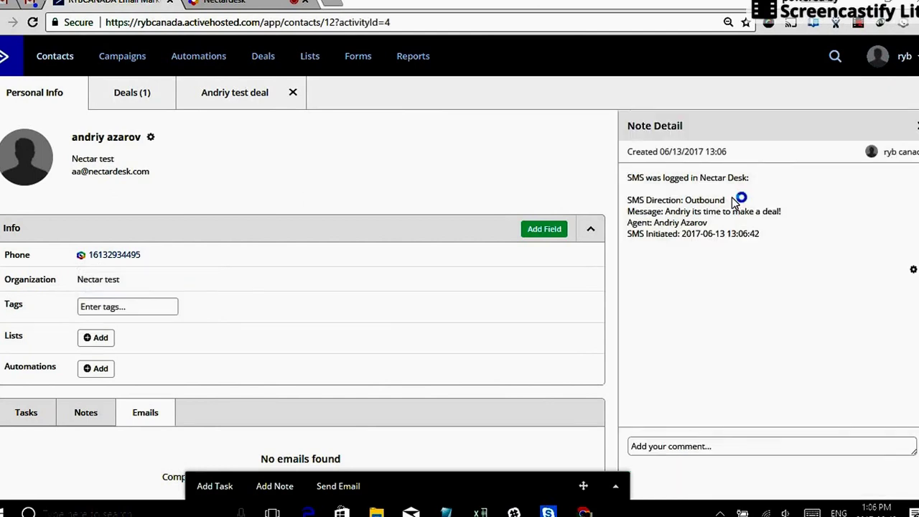
left_click(916, 128)
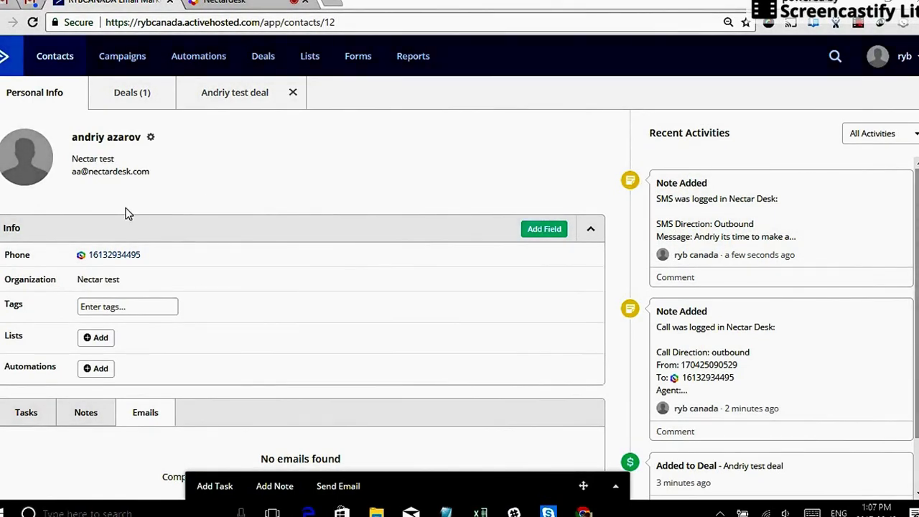
Back in NectarDesk, close the Create Deal confirmation and Select Disposition dialogs.
left_click(223, 2)
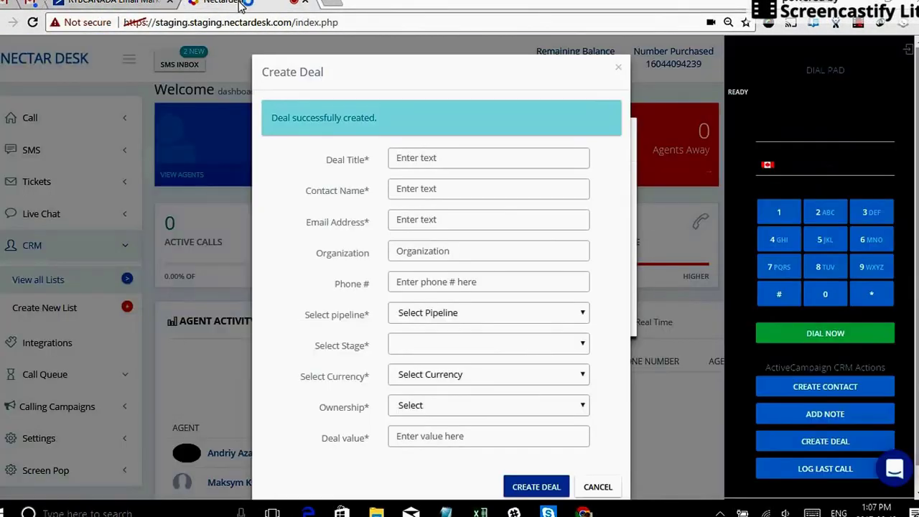
left_click(618, 67)
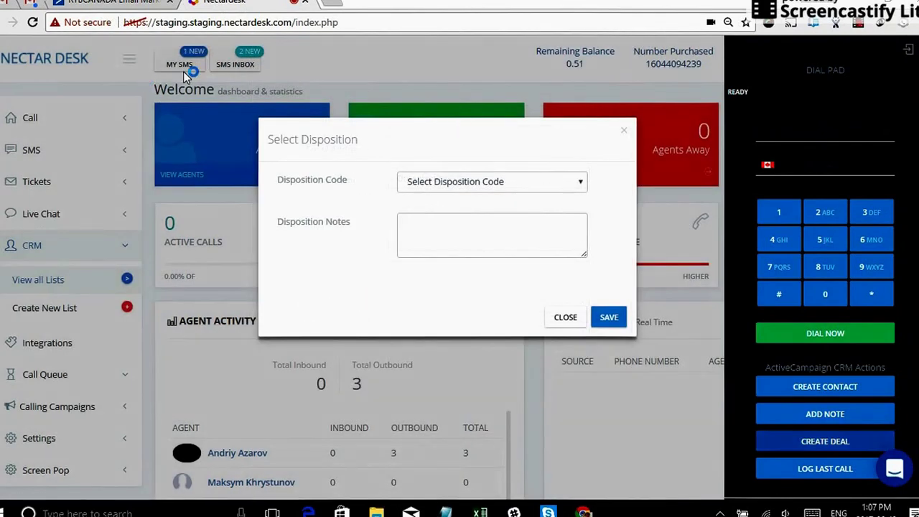
left_click(624, 131)
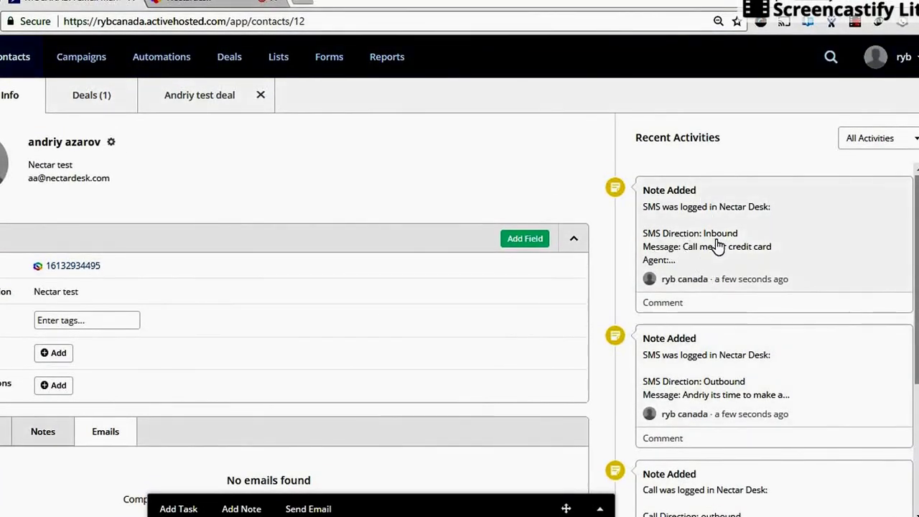
View the inbound SMS note 'Call me for credit card' in ActiveCampaign, then go back to the NectarDesk tab.
left_click(695, 206)
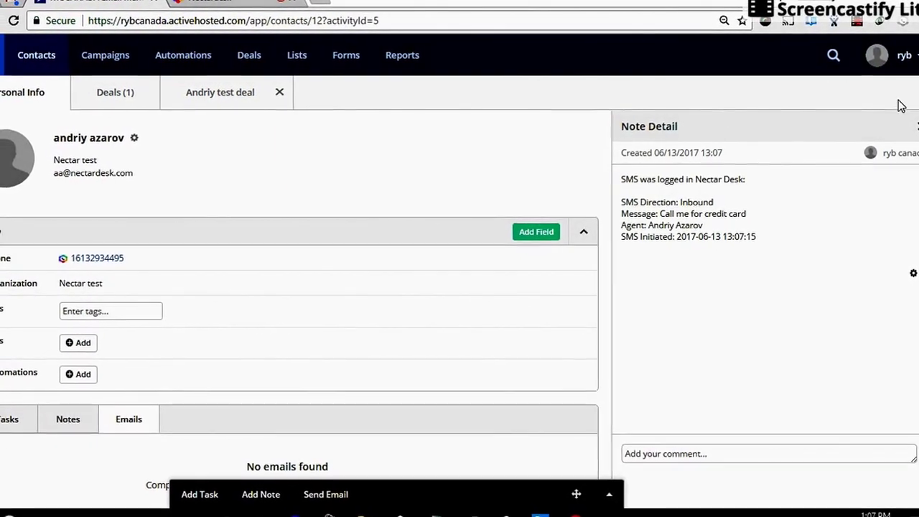
left_click(481, 115)
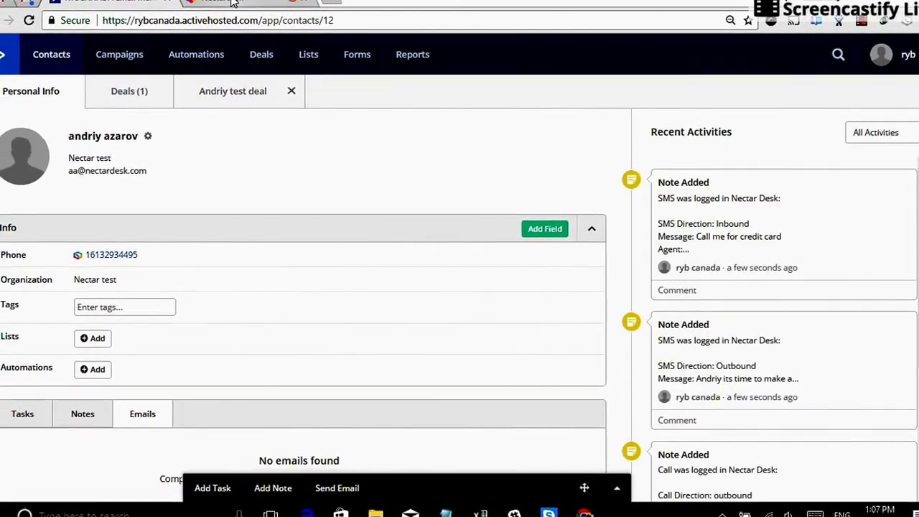
left_click(223, 2)
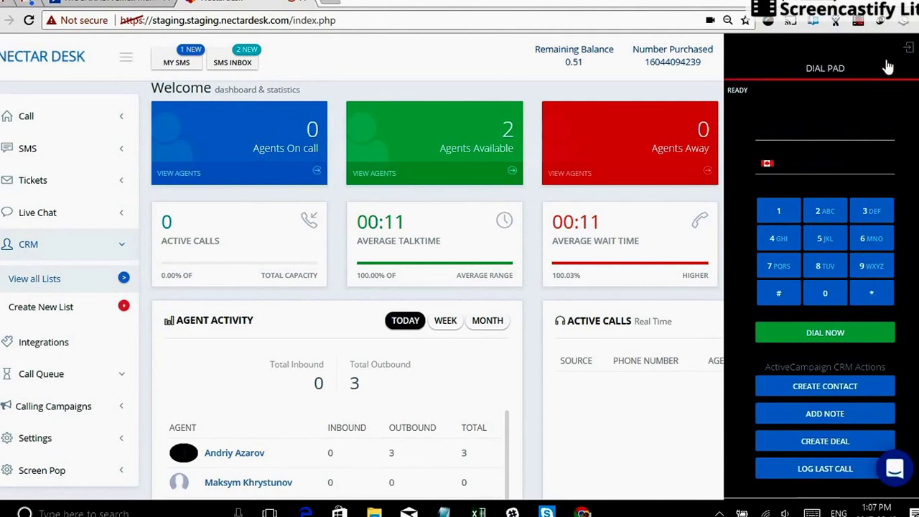
Hide the dial pad, collapse CRM, and open Calling Campaigns > Campaigns for outbound campaigns.
left_click(909, 50)
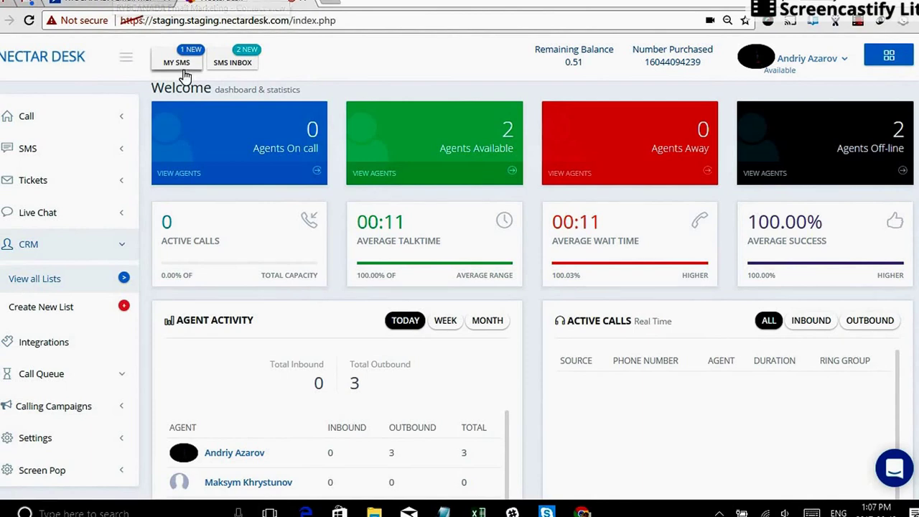
left_click(124, 247)
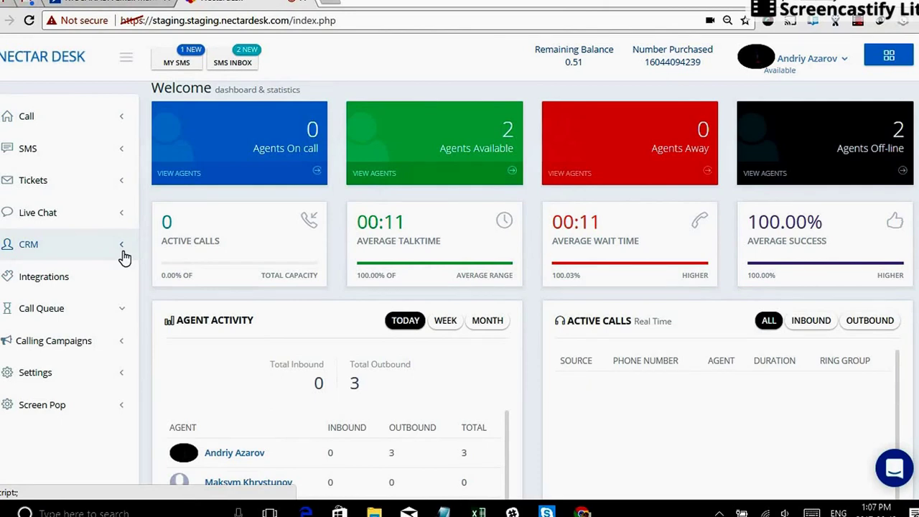
left_click(68, 344)
scroll(71, 373, "down", 1)
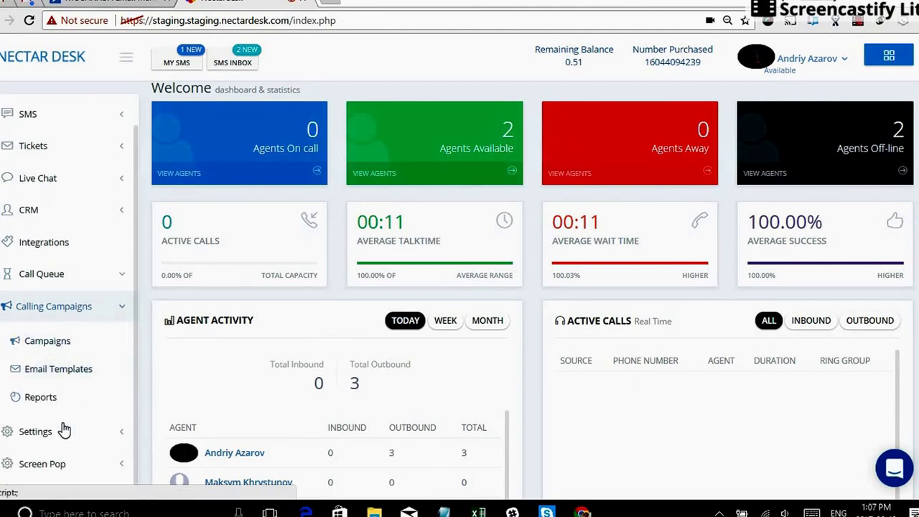
left_click(49, 343)
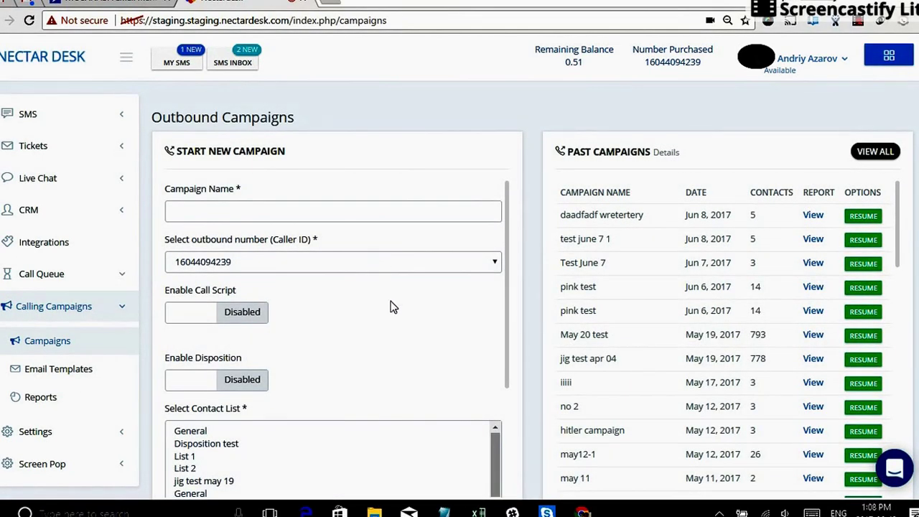
left_click(117, 310)
In the ActiveCampaign integration settings, import the list 'test list' under Import Lists.
left_click(56, 276)
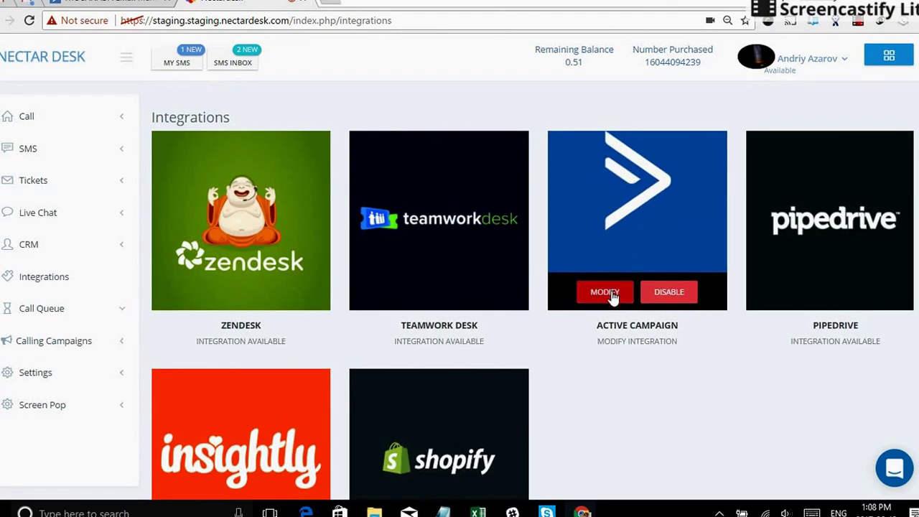
left_click(611, 292)
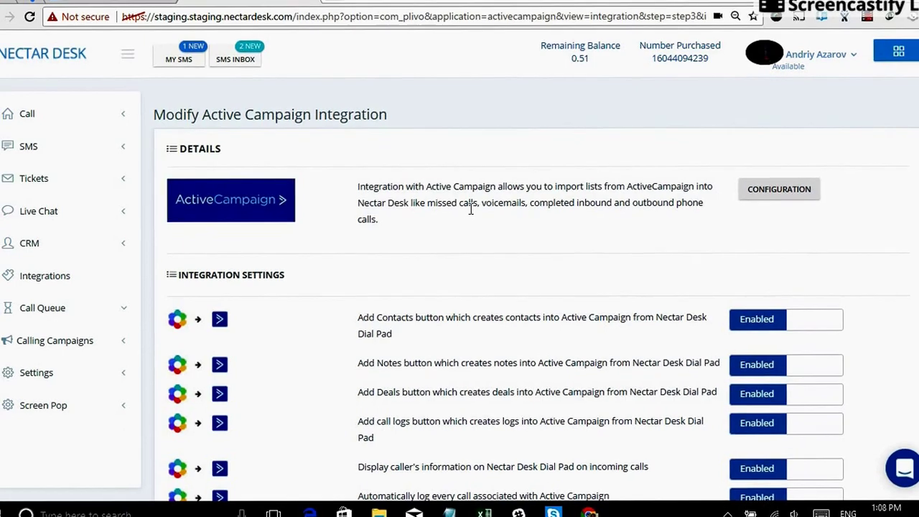
scroll(473, 224, "down", 4)
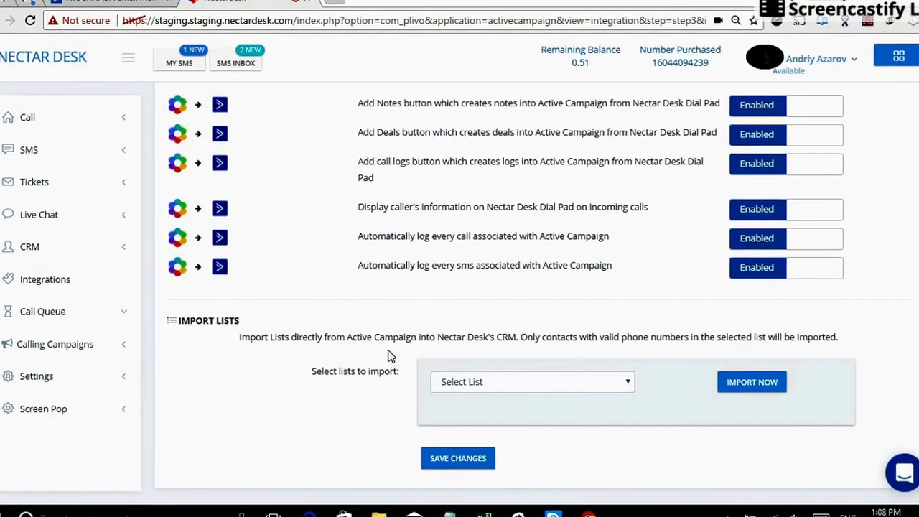
left_click(533, 384)
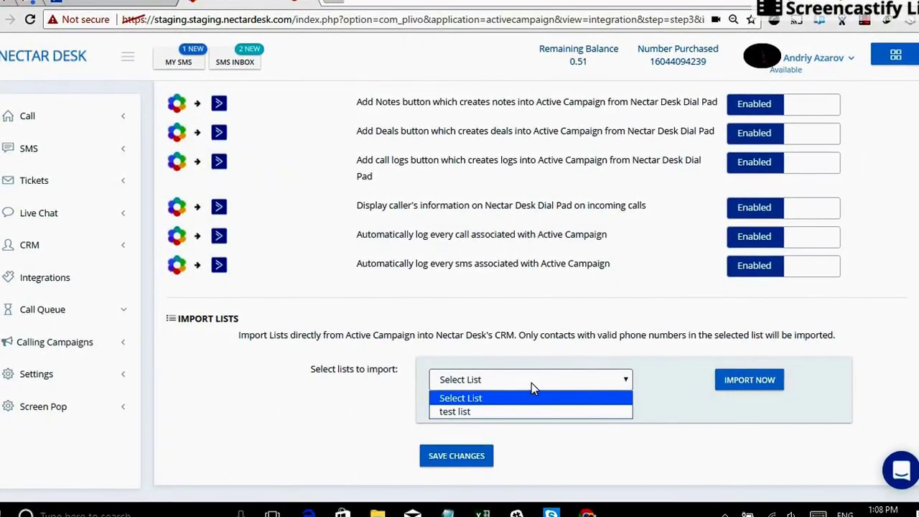
left_click(466, 411)
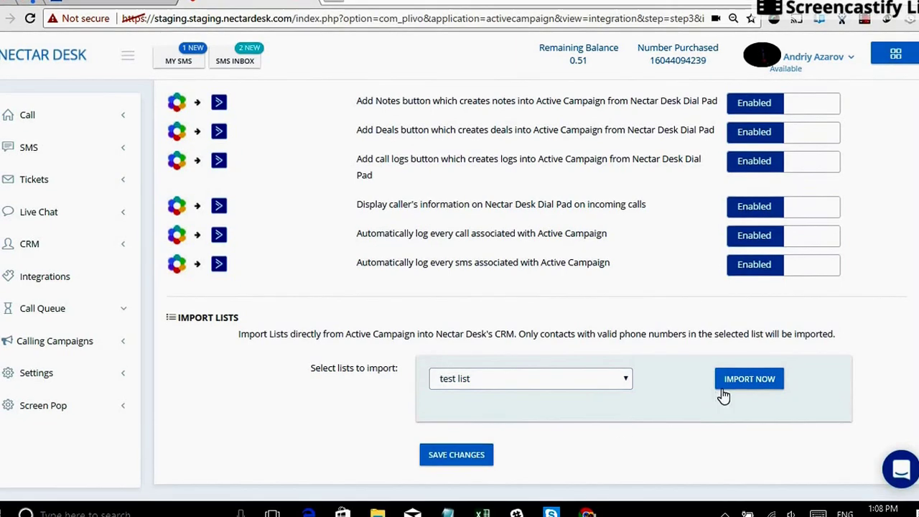
left_click(743, 381)
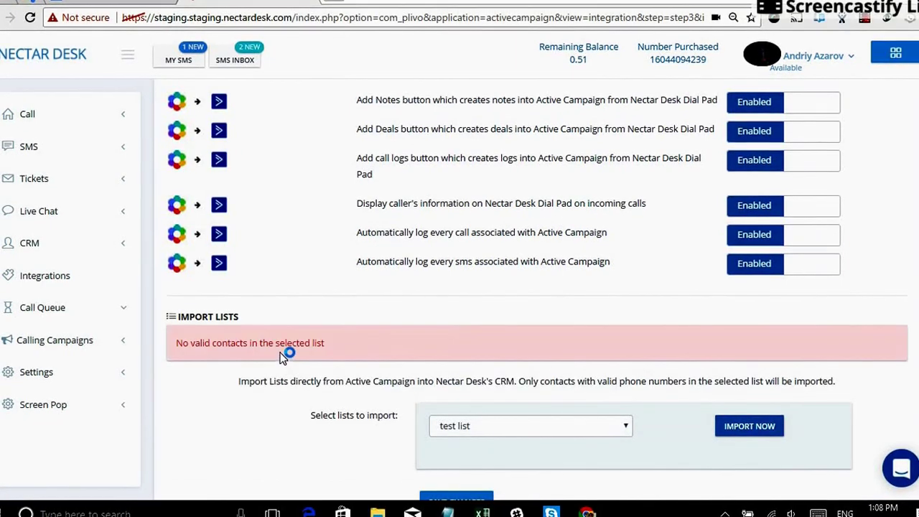
Check the resulting 'No valid contacts in the selected list' error message.
scroll(431, 349, "down", 1)
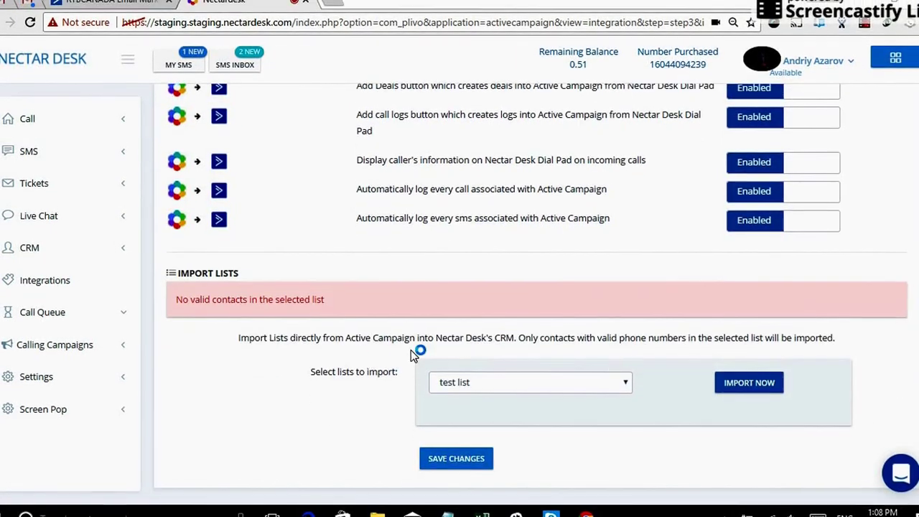
triple_click(247, 299)
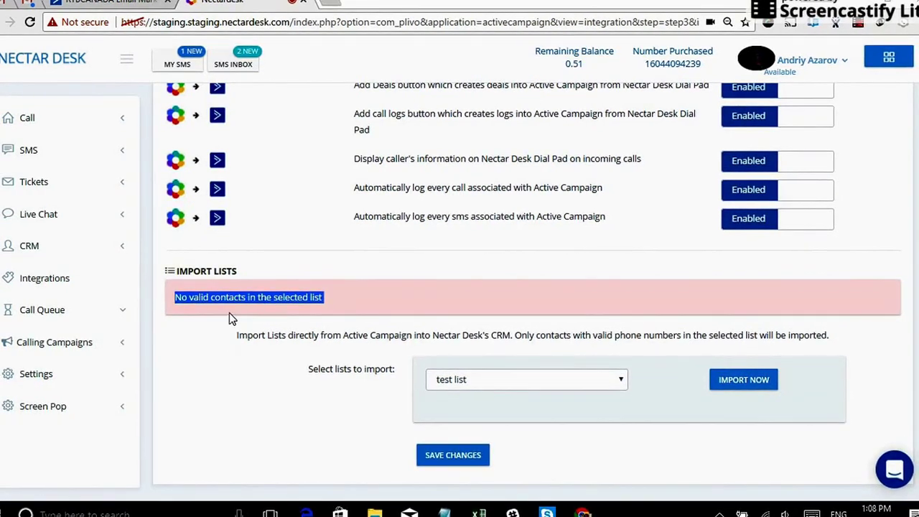
left_click(231, 308)
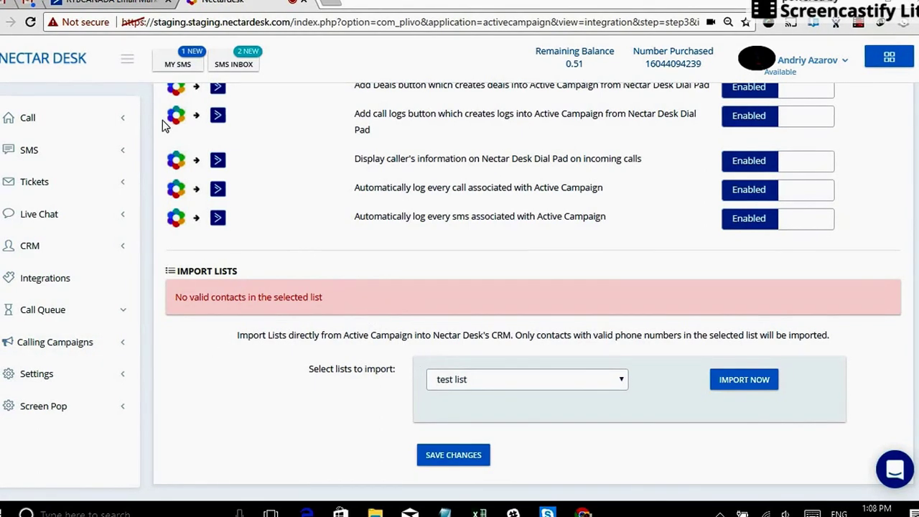
Reload the NectarDesk dashboard showing 2 available agents and 3 outbound calls today.
left_click(52, 56)
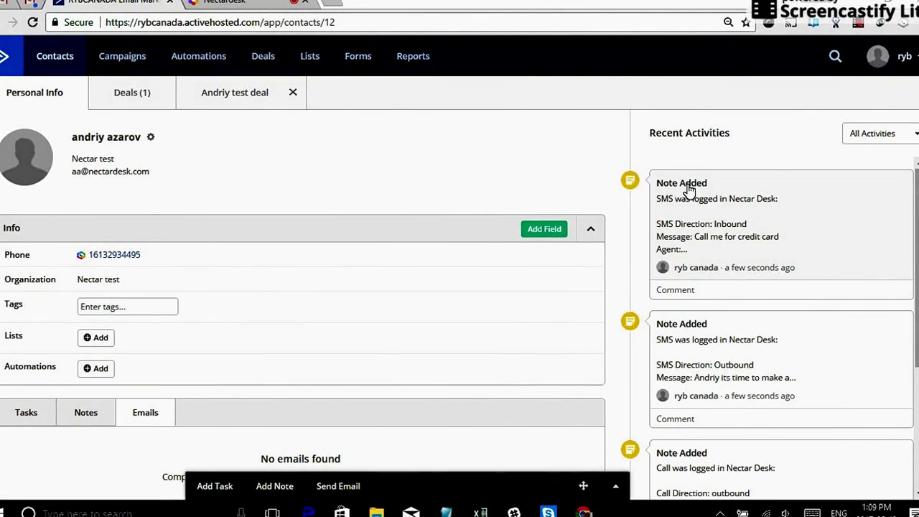
left_click(241, 3)
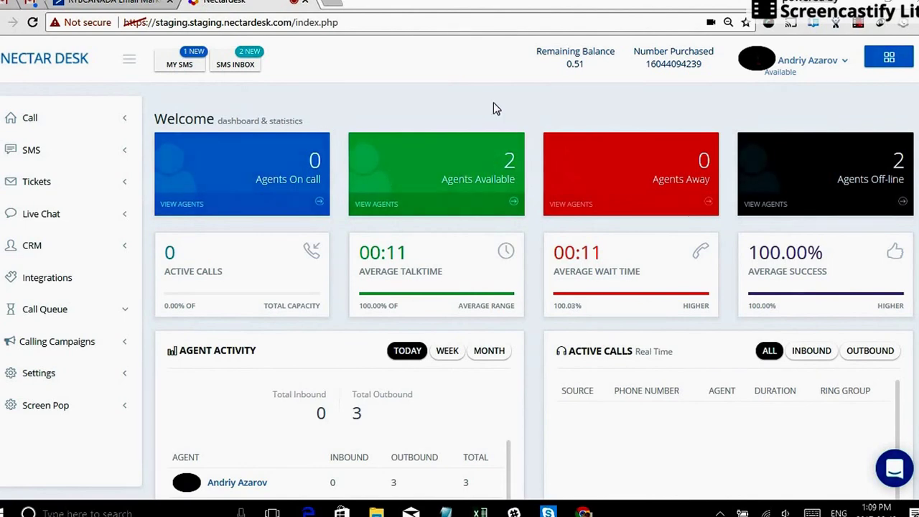
left_click(865, 23)
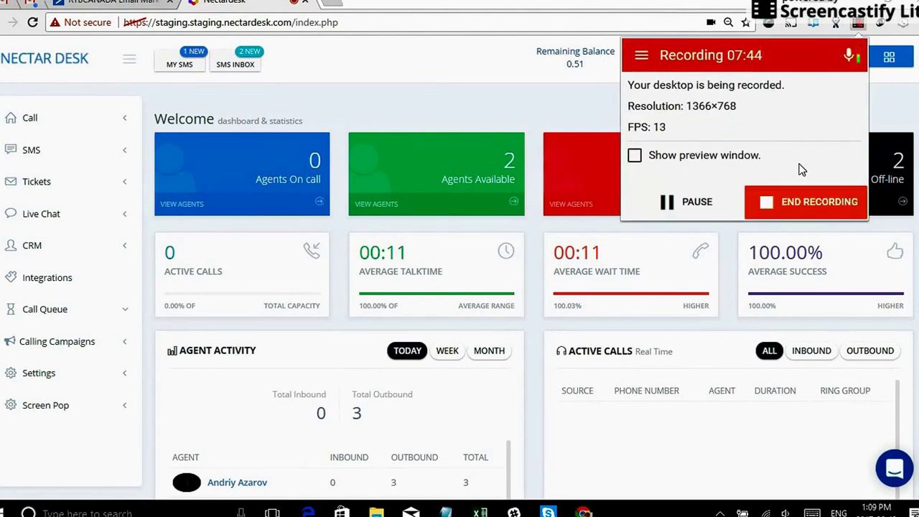